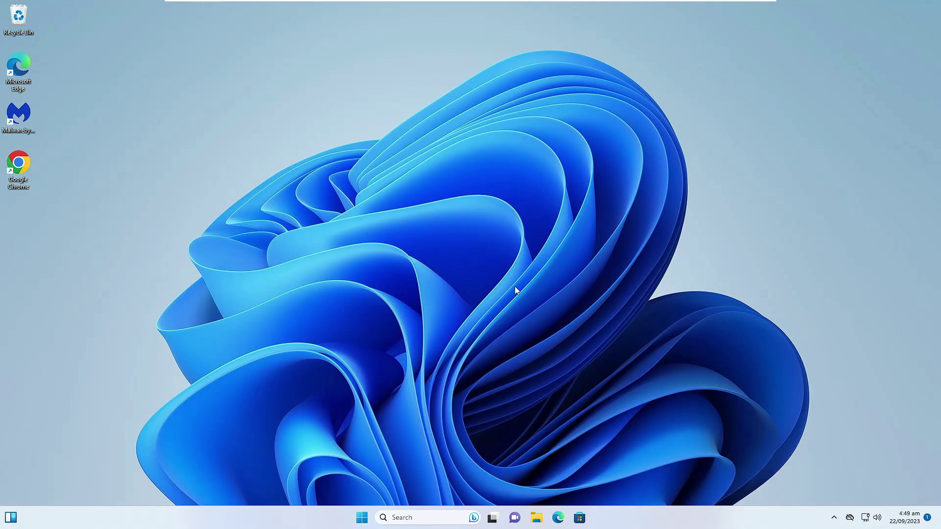
Launch Chrome and open its Settings page from the three-dot menu.
double_click(24, 163)
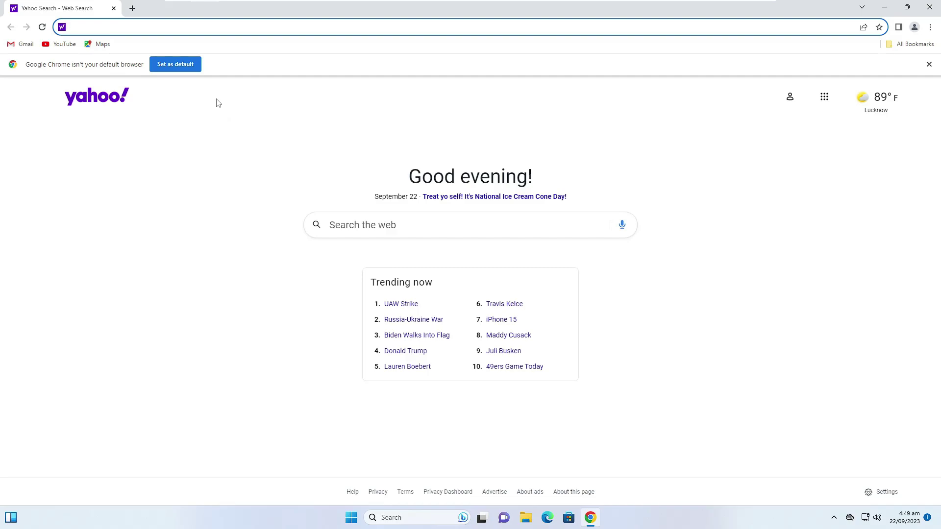
click(931, 27)
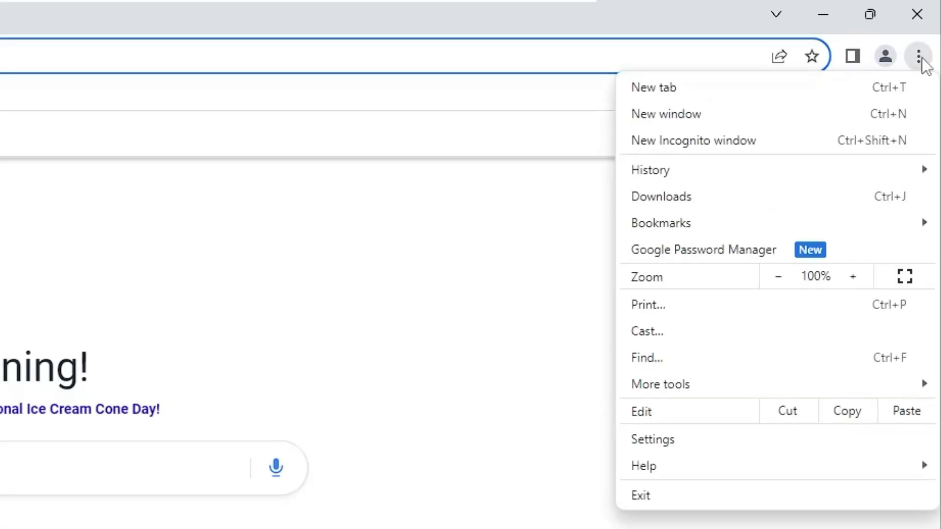
click(659, 439)
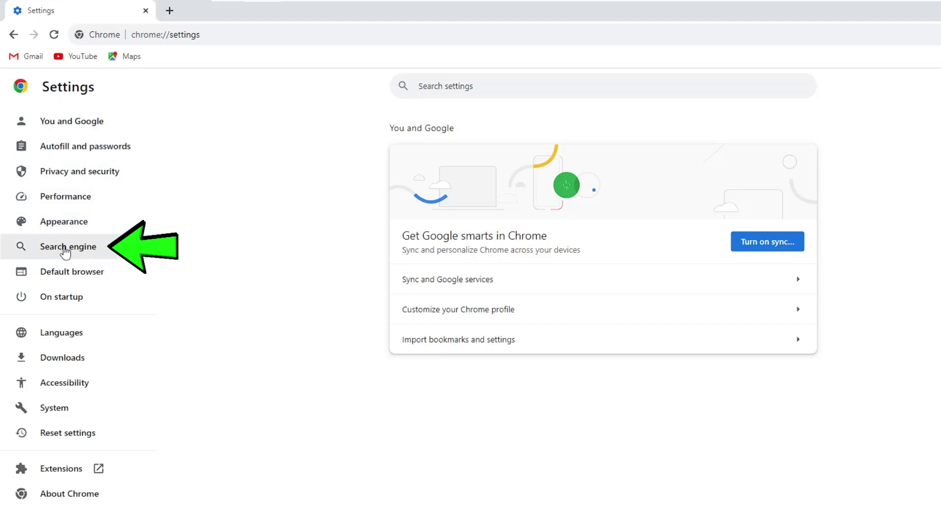
In Search engine settings, switch the address-bar search engine from Yahoo! to Google.
click(72, 250)
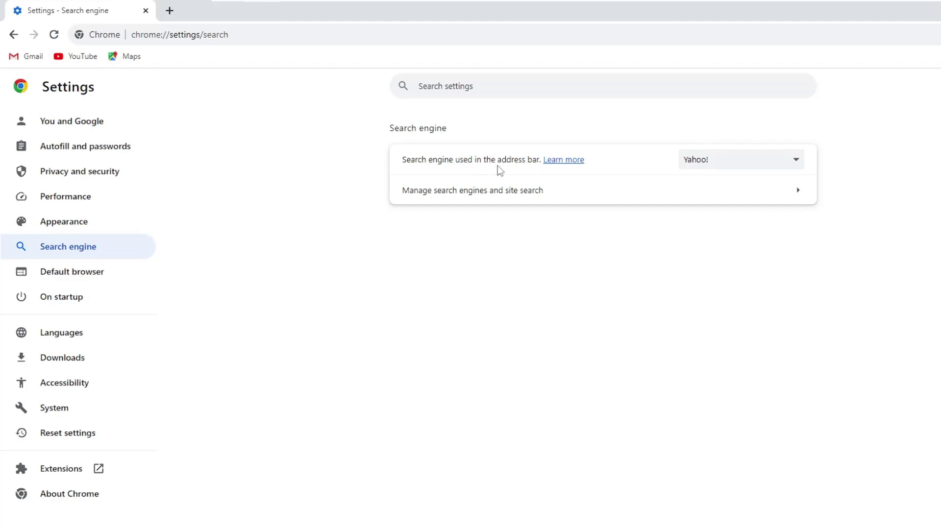
click(756, 164)
click(709, 179)
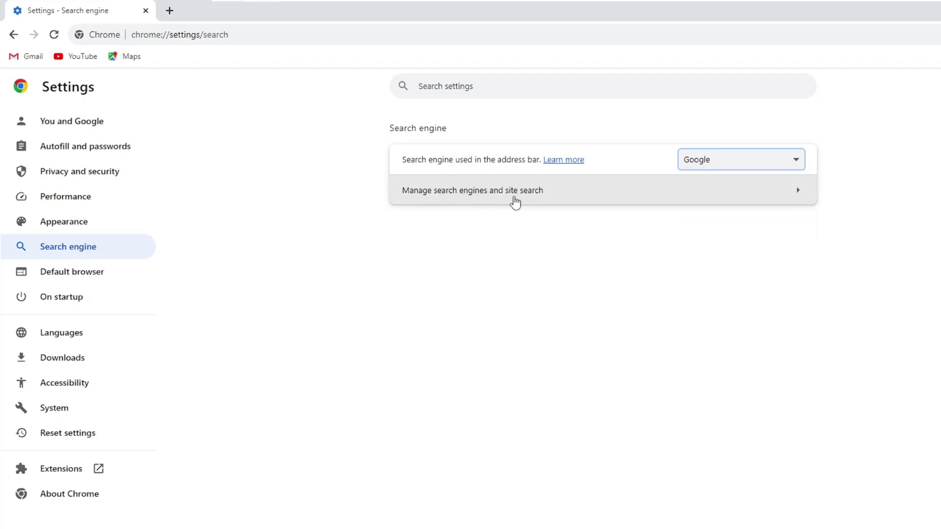
In Manage search engines, delete Yahoo! and begin removing Bing.
click(536, 198)
scroll(536, 196, down, 2)
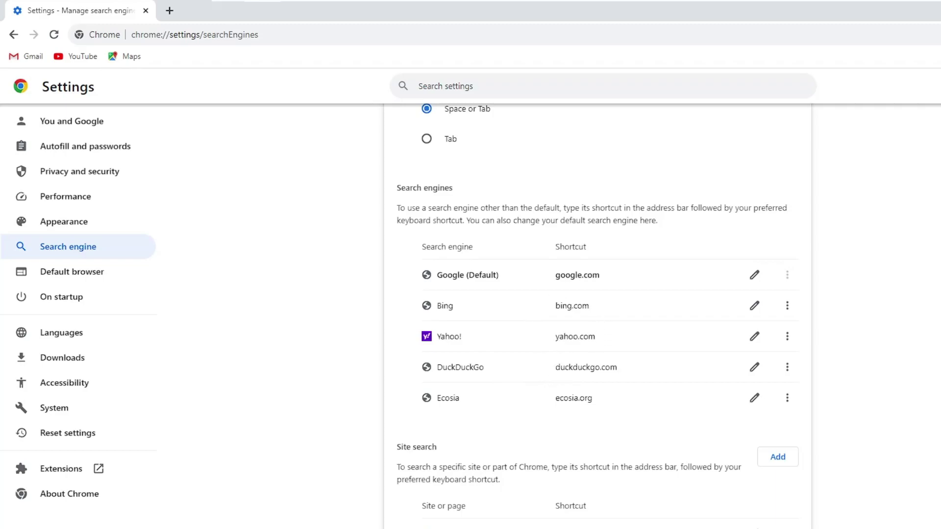
click(786, 337)
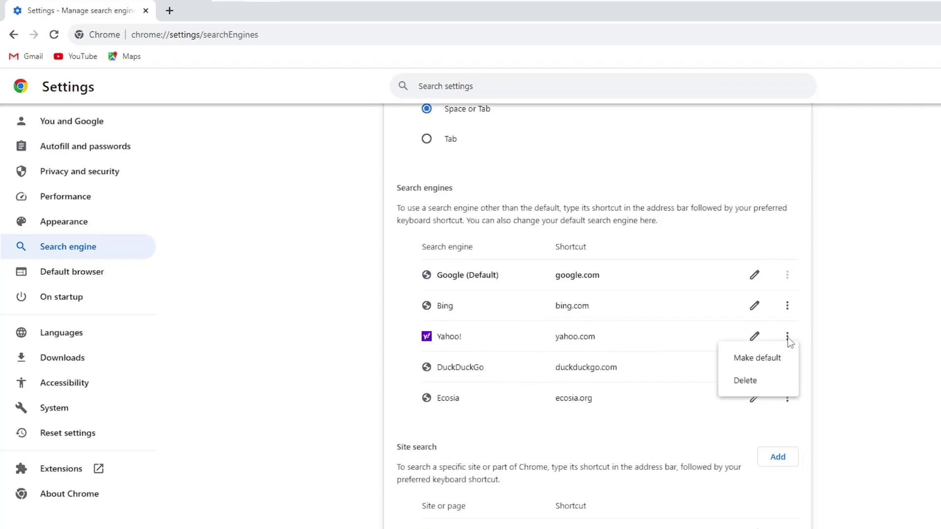
click(739, 380)
click(732, 382)
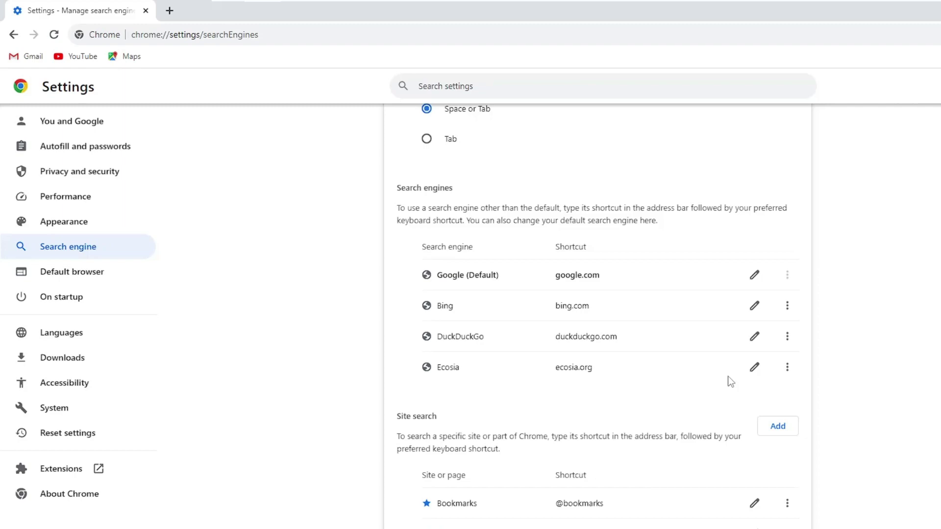
click(787, 305)
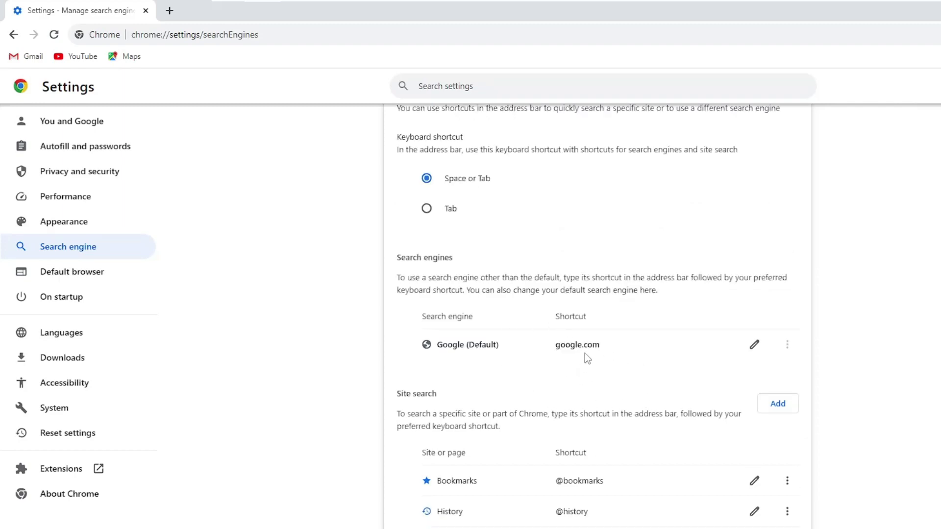
scroll(584, 353, up, 1)
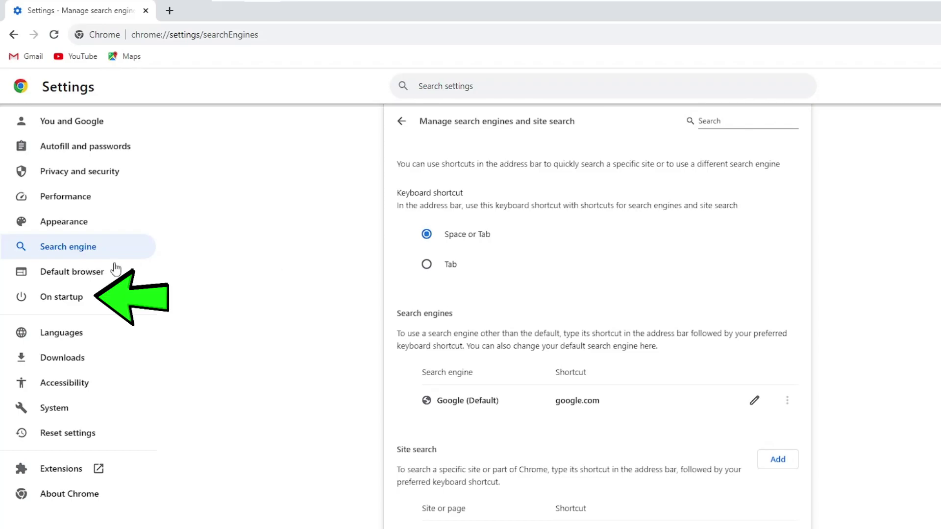
Remove the Yahoo Search startup page and select 'Open a specific page or set of pages'.
click(74, 298)
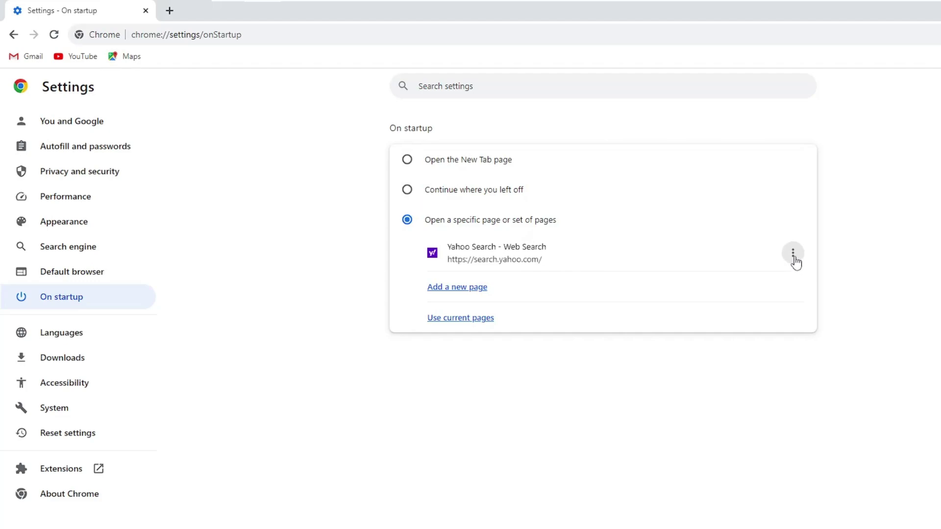
click(793, 256)
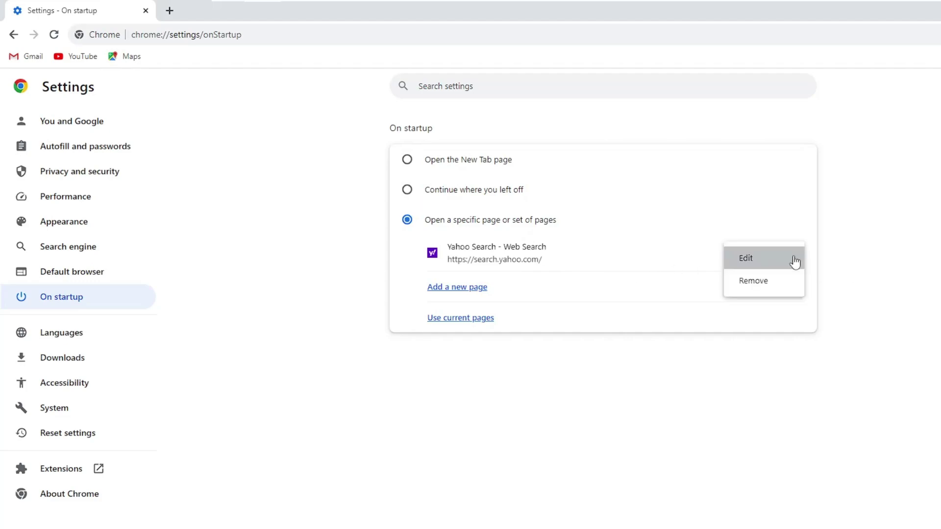
click(759, 285)
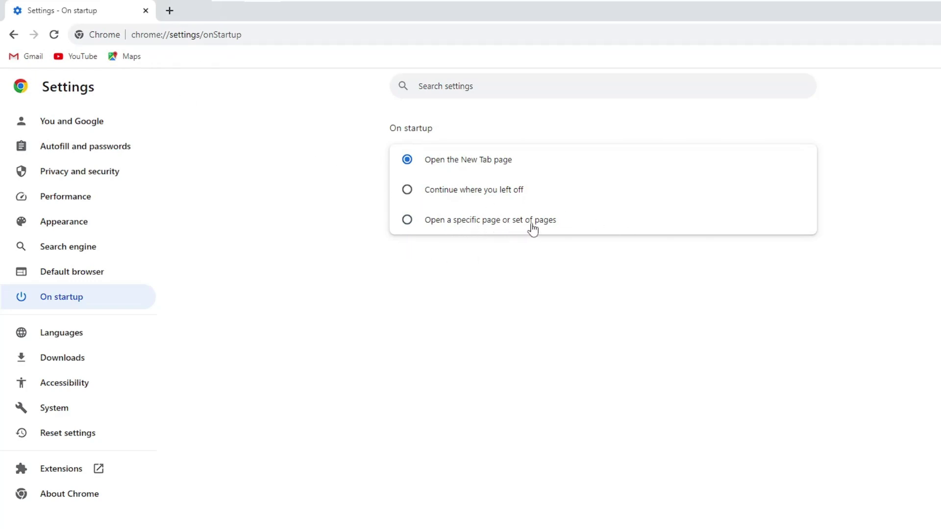
click(491, 225)
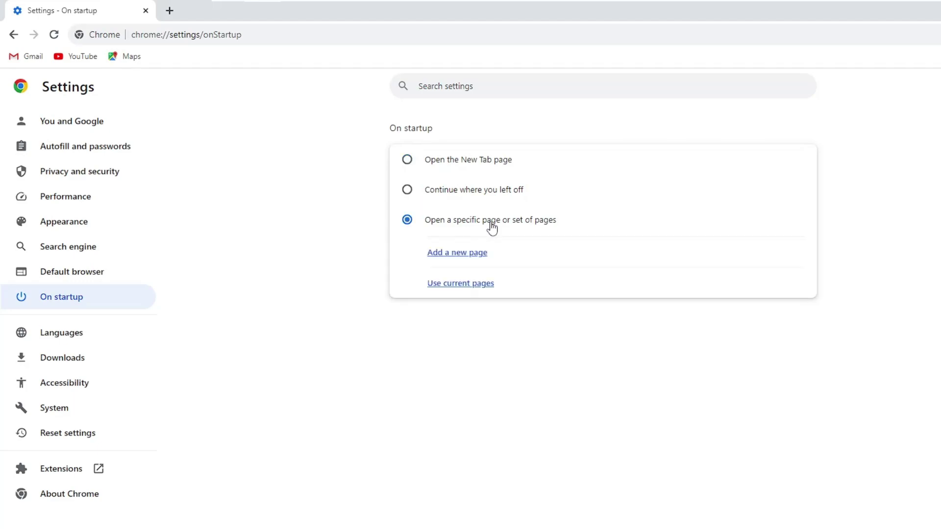
click(462, 254)
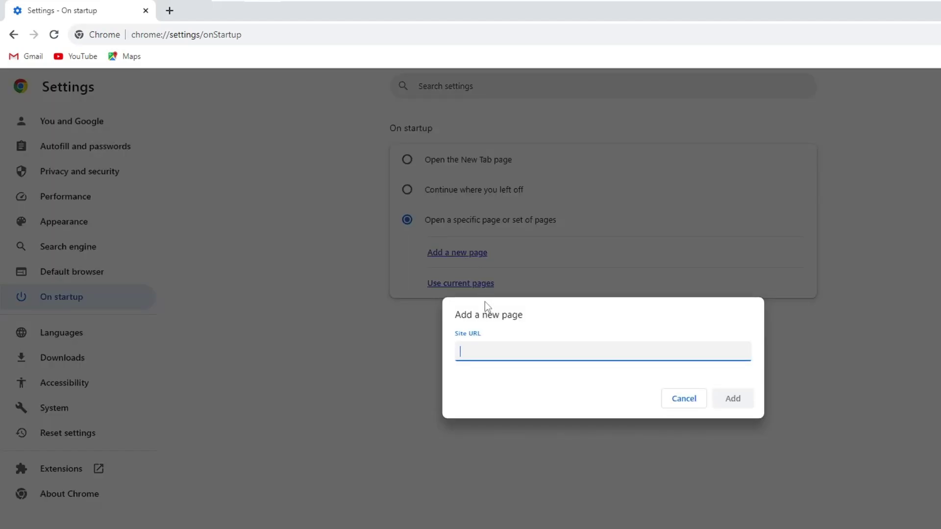
text(www)
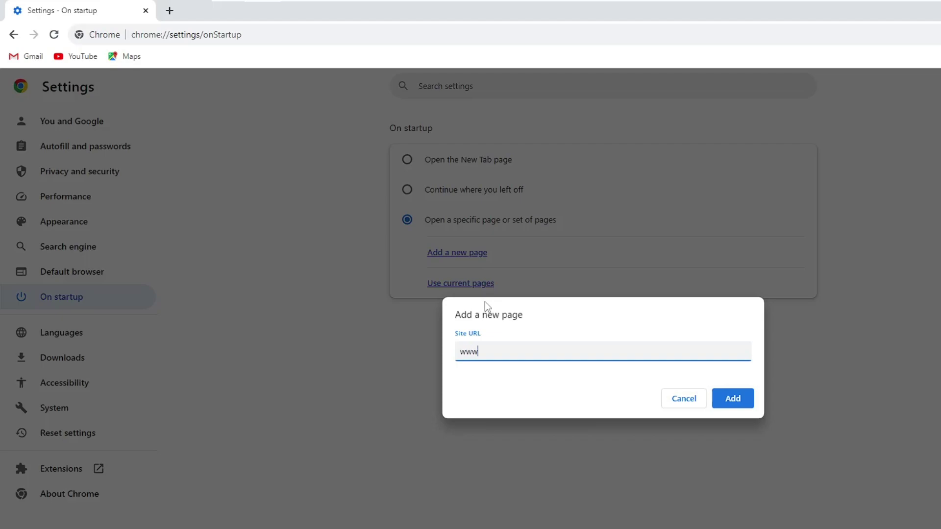
text(.google.co)
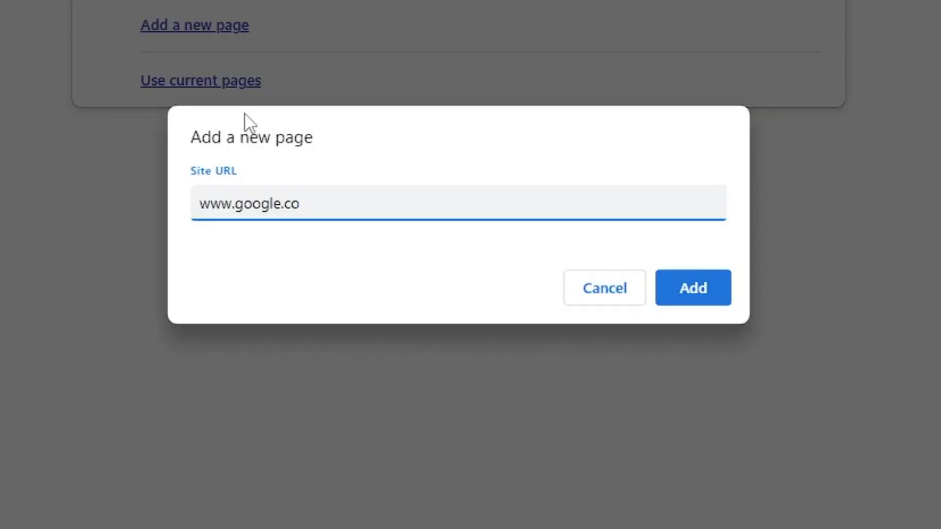
text(m)
click(695, 290)
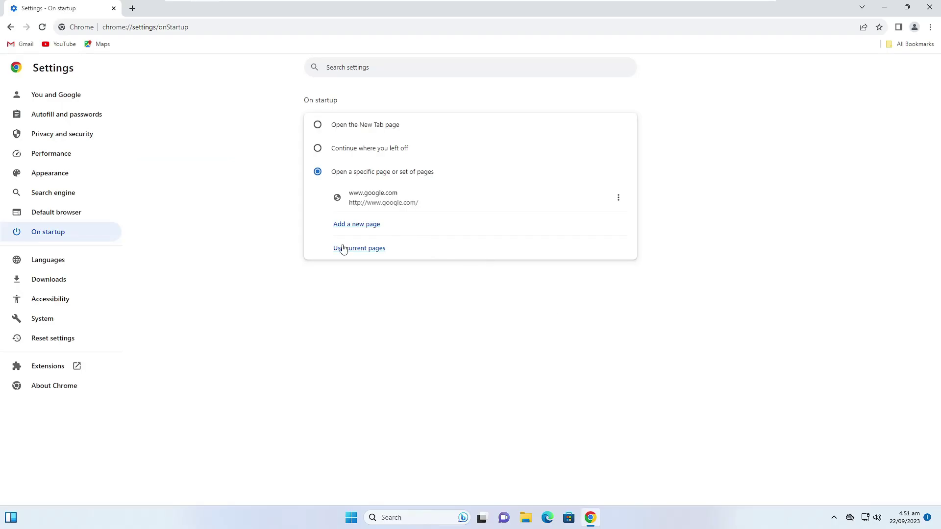
Close and relaunch Chrome so google.com loads, then open a new tab.
click(930, 11)
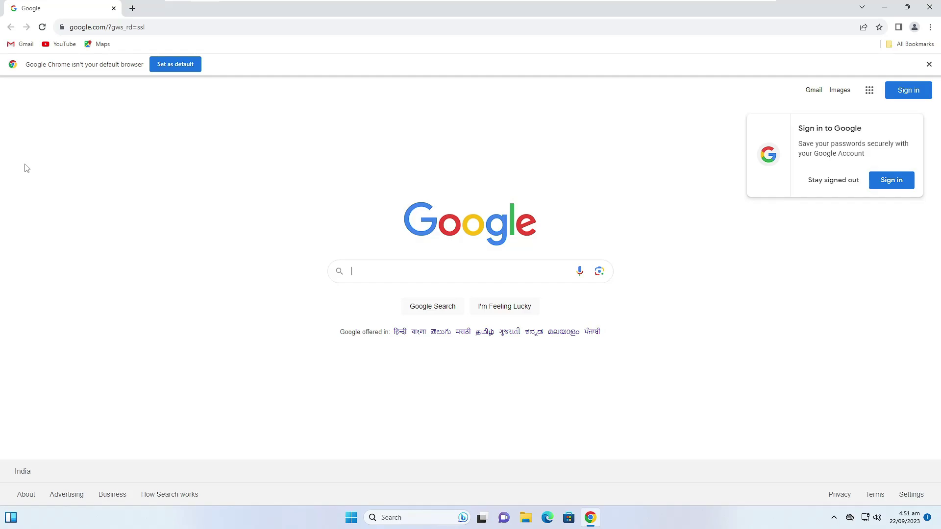
click(132, 9)
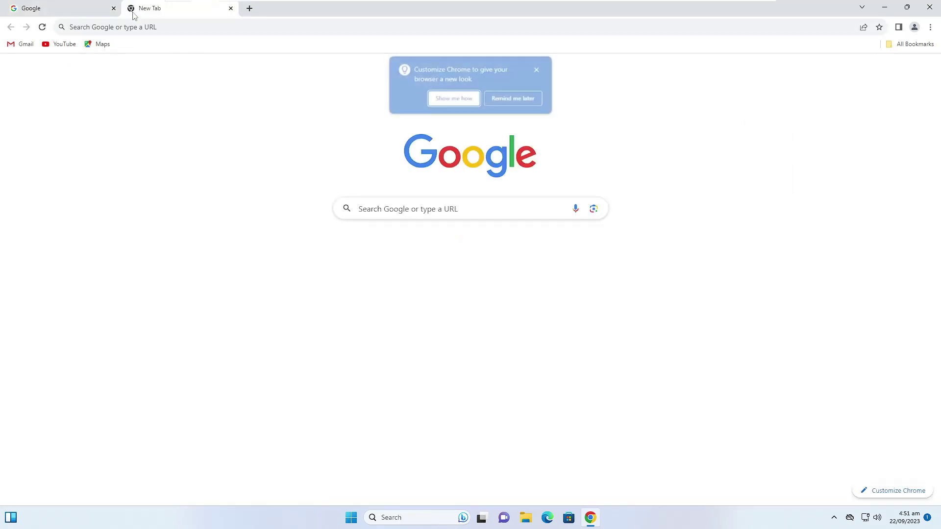